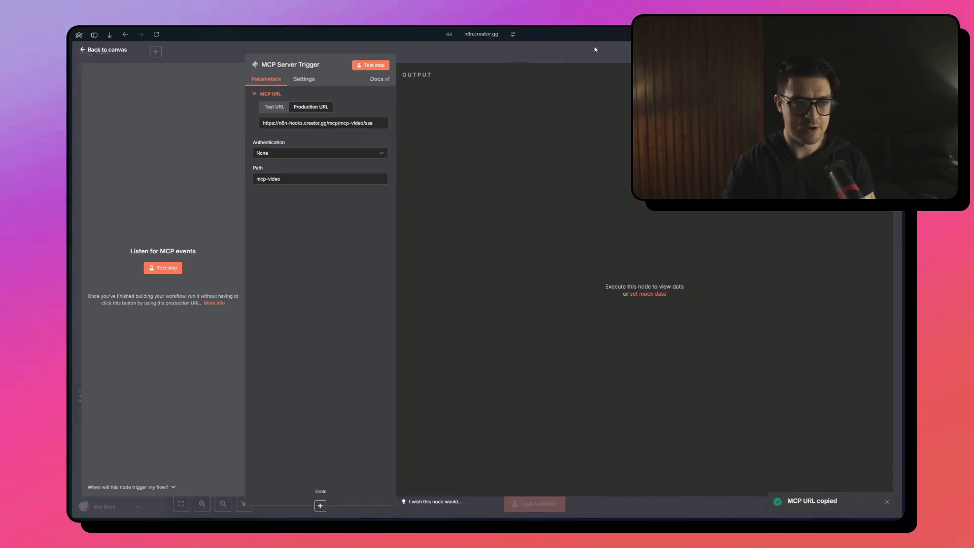
# Step: Leave the MCP Server Trigger settings and attach a Calculator tool to the trigger
pyautogui.press('Escape')
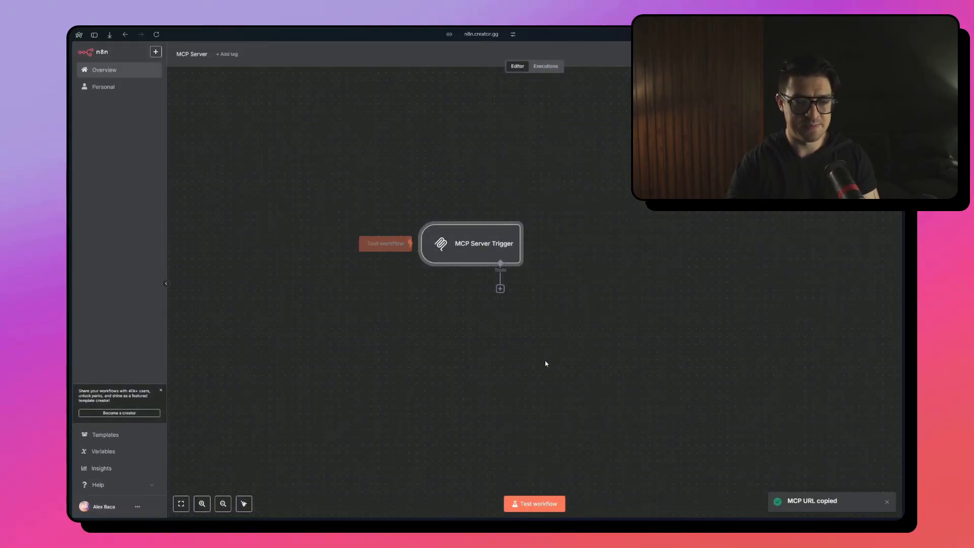
pyautogui.moveTo(546, 363); pyautogui.dragTo(568, 320)
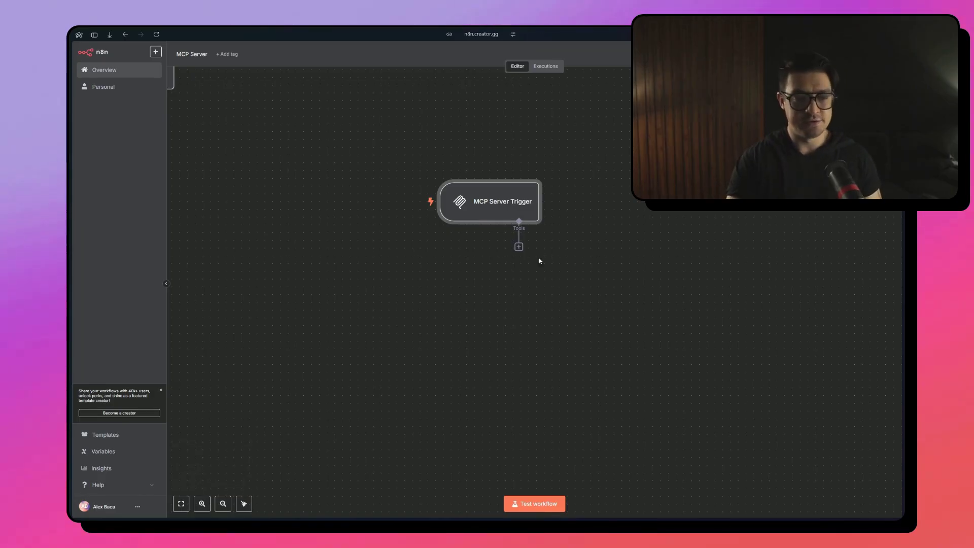
pyautogui.click(519, 246)
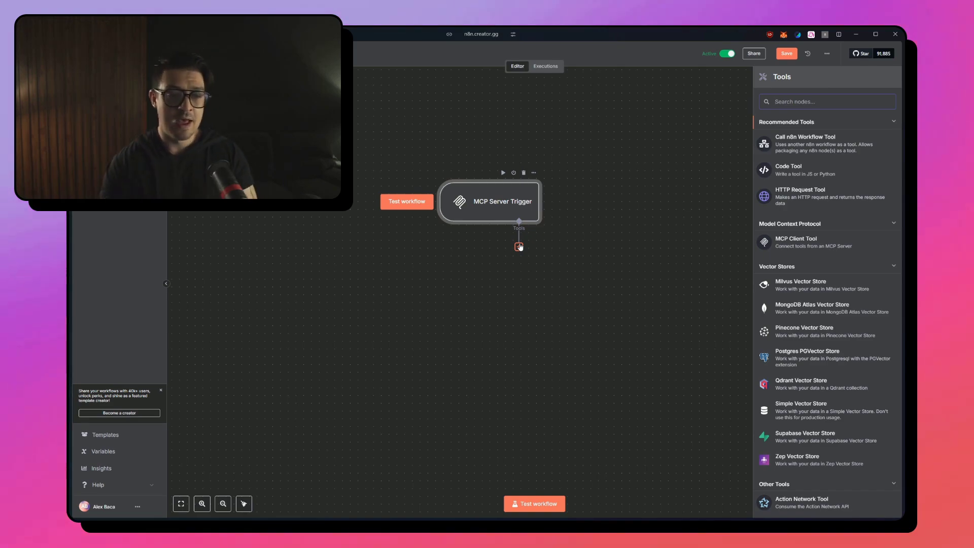
pyautogui.write('calc')
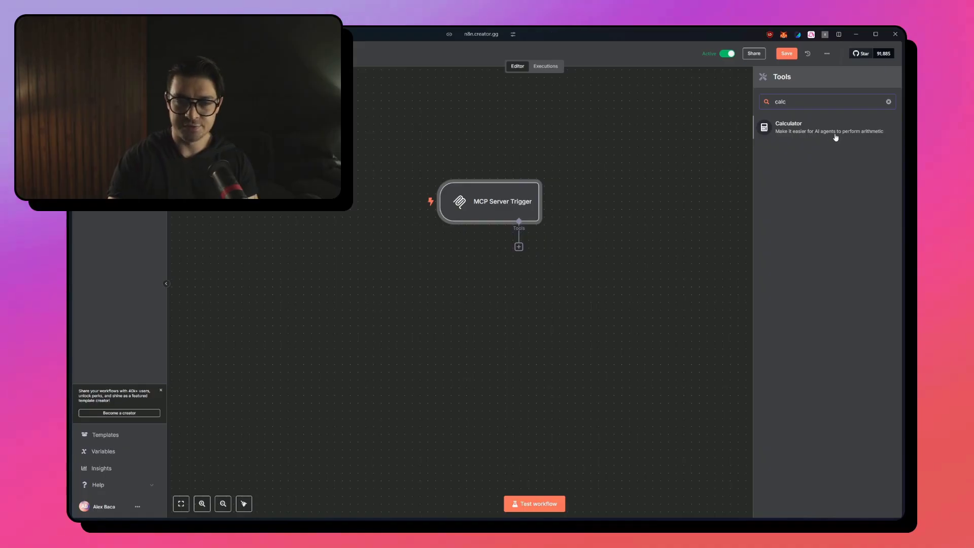
pyautogui.click(835, 135)
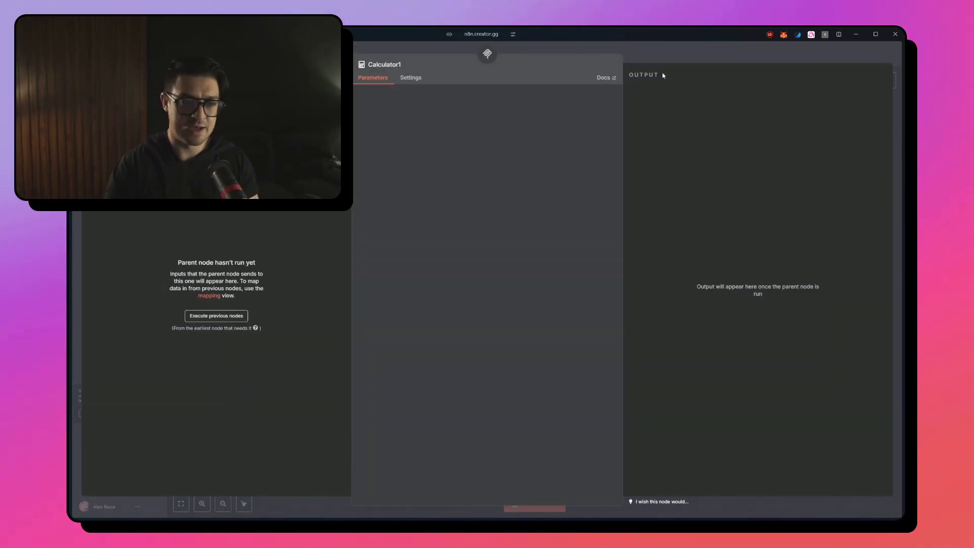
pyautogui.click(687, 51)
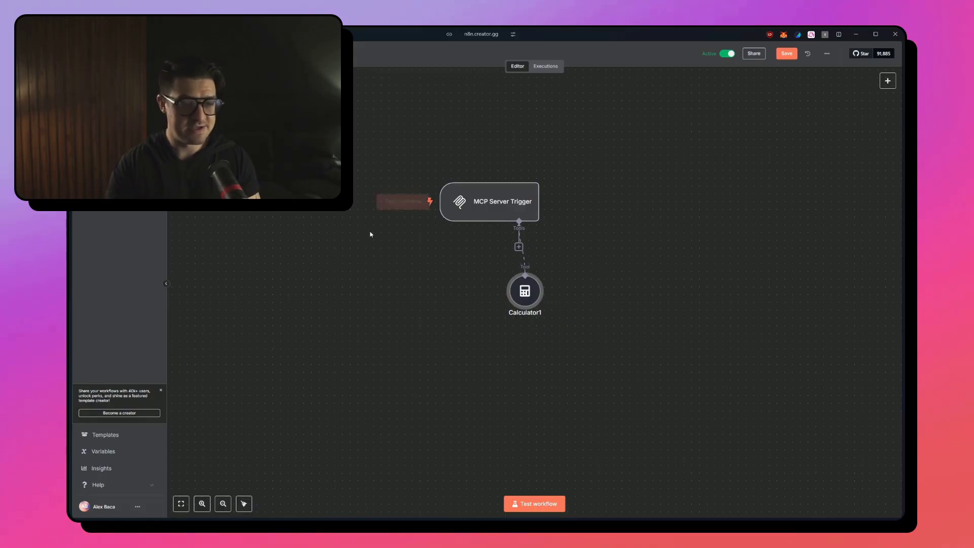
# Step: Review the tools attached to the existing MCP Server node and the production URL of the new MCP Server Trigger
pyautogui.hscroll(-10, 654, 245)
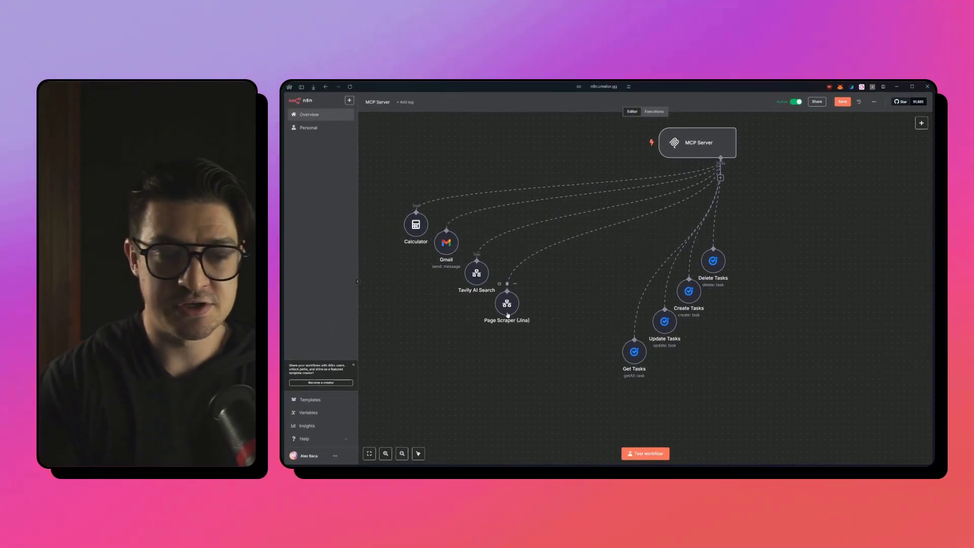
pyautogui.moveTo(788, 412); pyautogui.dragTo(612, 241)
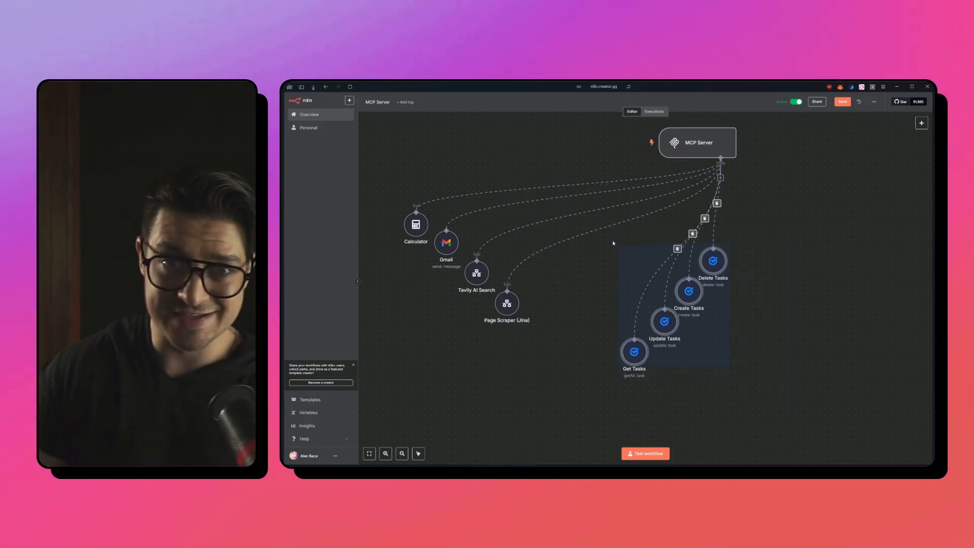
pyautogui.click(612, 243)
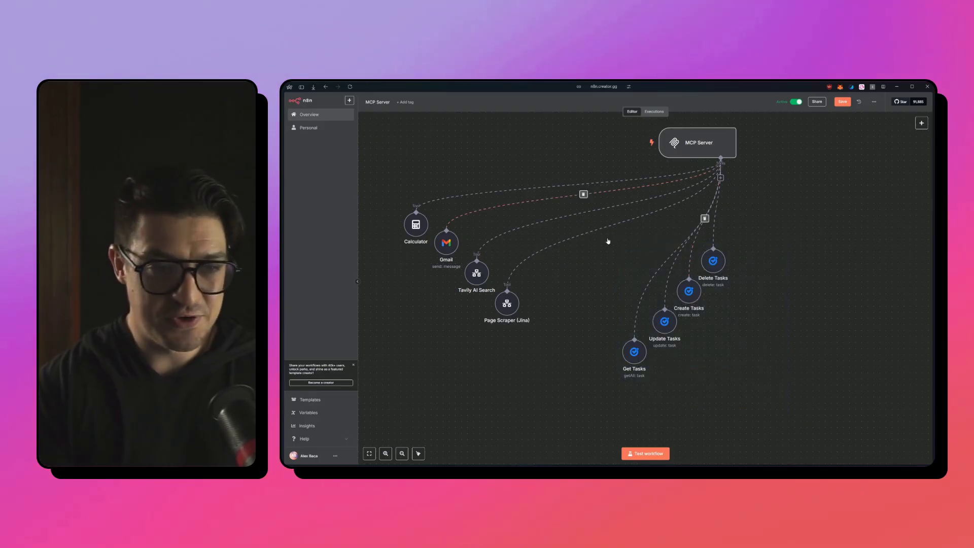
pyautogui.moveTo(822, 252); pyautogui.dragTo(616, 275)
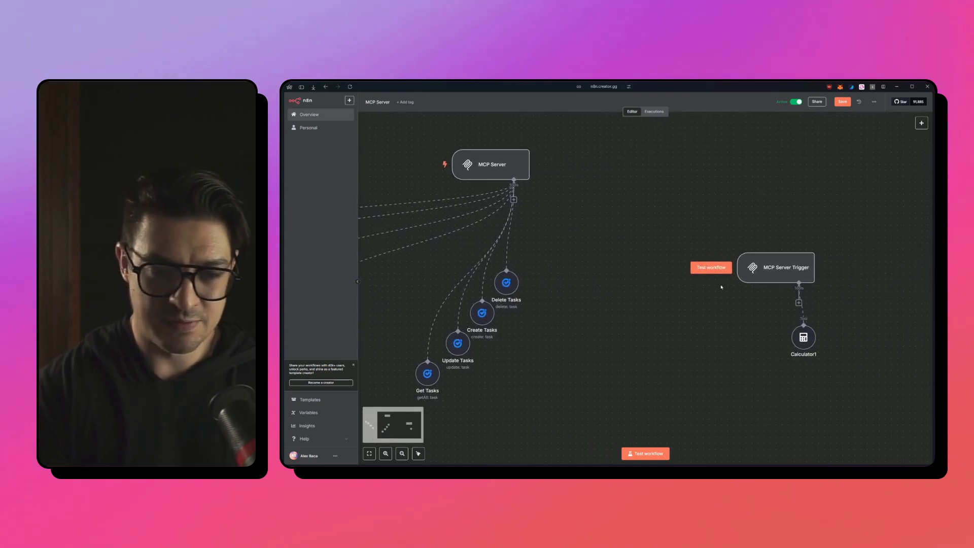
pyautogui.doubleClick(785, 263)
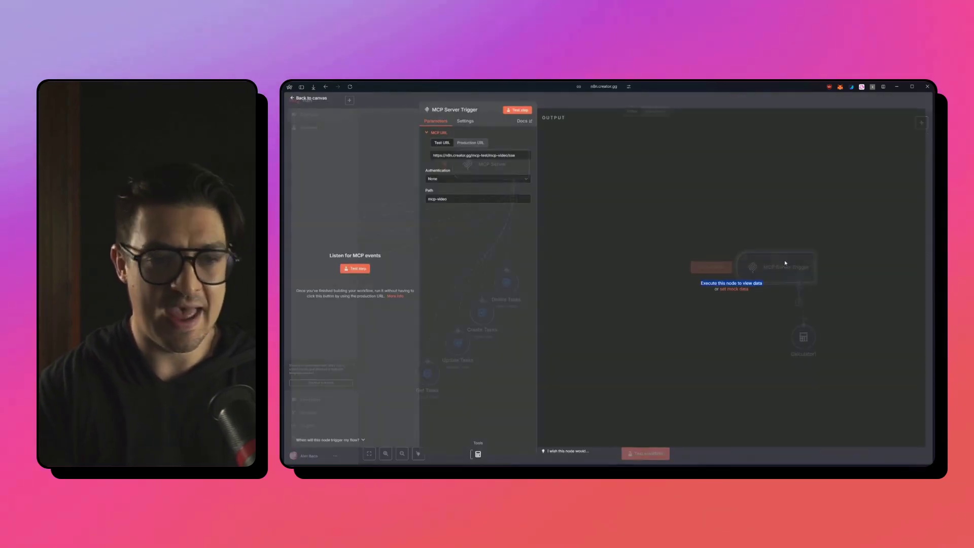
pyautogui.click(471, 143)
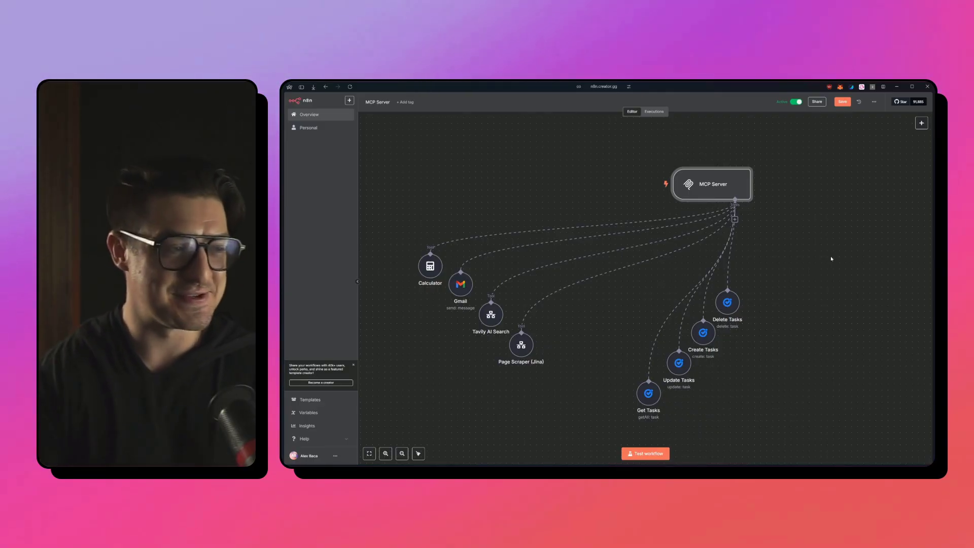
# Step: Switch to the empty My workflow 2 and add an AI Agent as its first node
pyautogui.moveTo(351, 176)
pyautogui.click(323, 182)
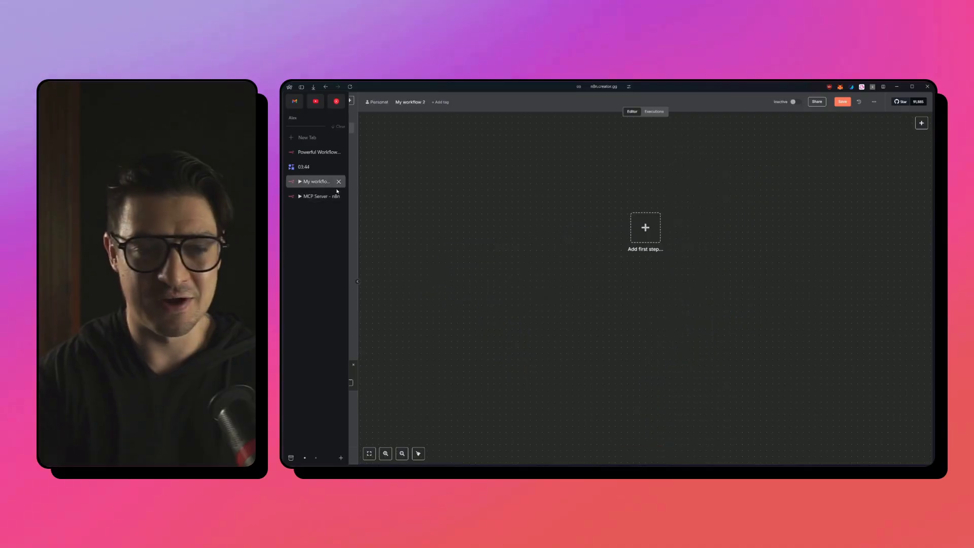
pyautogui.click(922, 123)
pyautogui.write('ai')
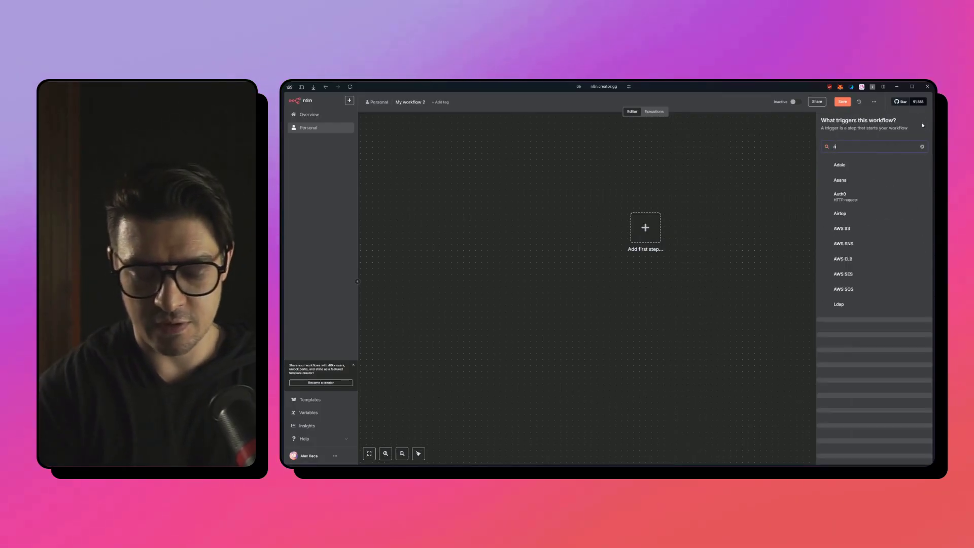
pyautogui.press('Down')
pyautogui.press('Down')
pyautogui.press('Return')
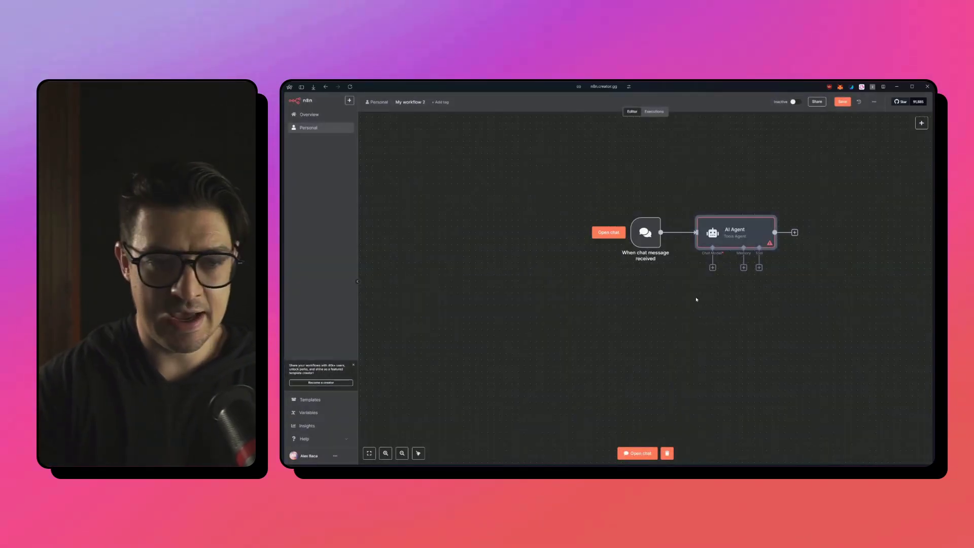
# Step: Attach an OpenAI Chat Model to the AI Agent, keeping its default settings
pyautogui.click(713, 267)
pyautogui.write('open')
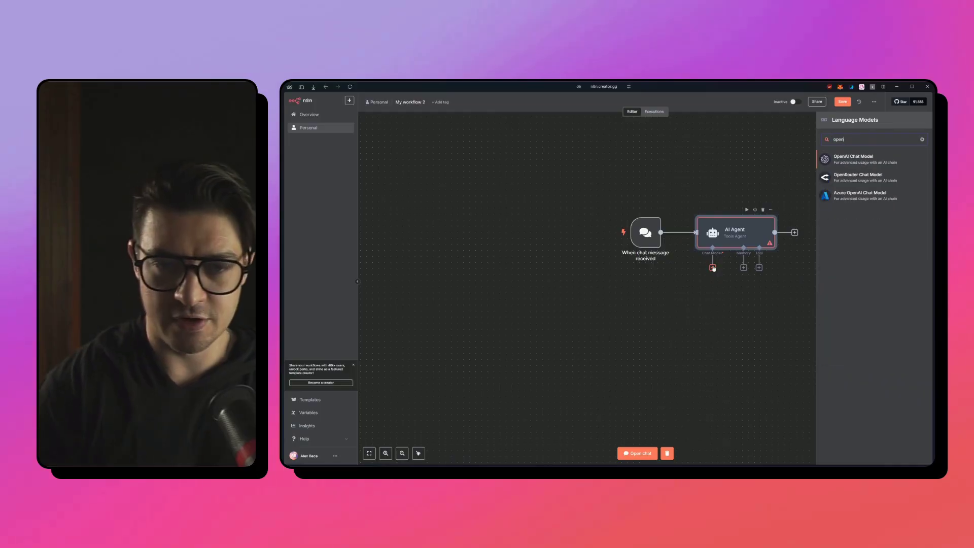
pyautogui.click(901, 168)
pyautogui.press('Escape')
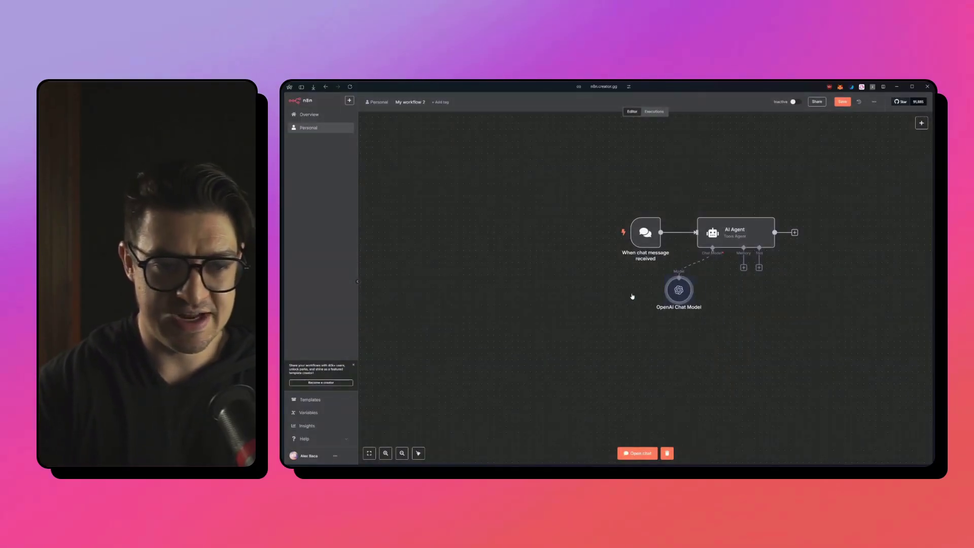
pyautogui.click(759, 268)
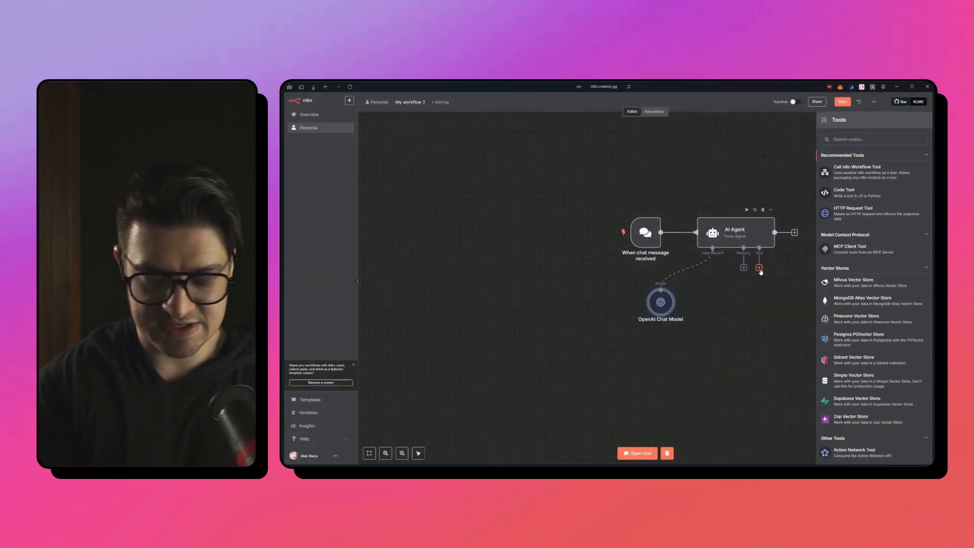
pyautogui.write('mcp')
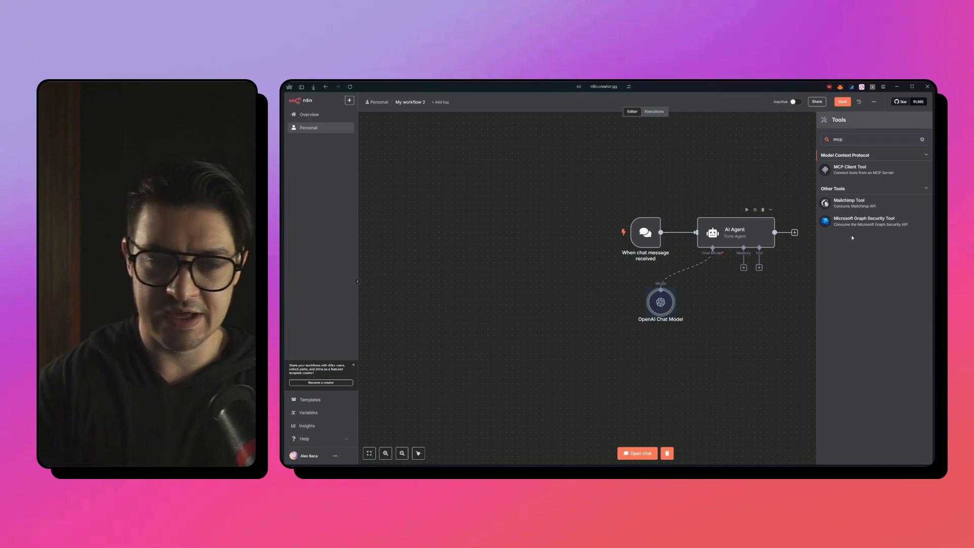
pyautogui.click(856, 169)
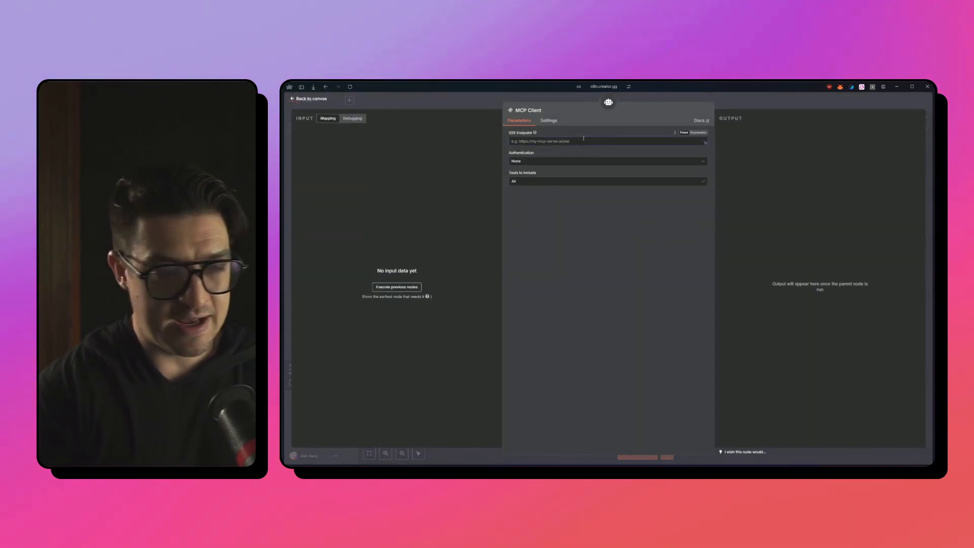
pyautogui.click(603, 264)
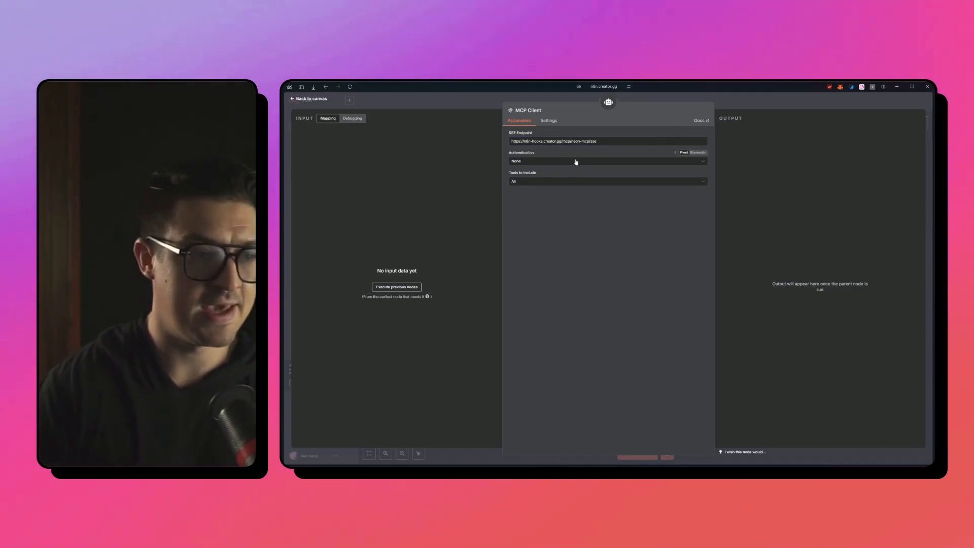
# Step: Try limiting the MCP Client's included tools to Selected, and set the option back to All
pyautogui.click(547, 180)
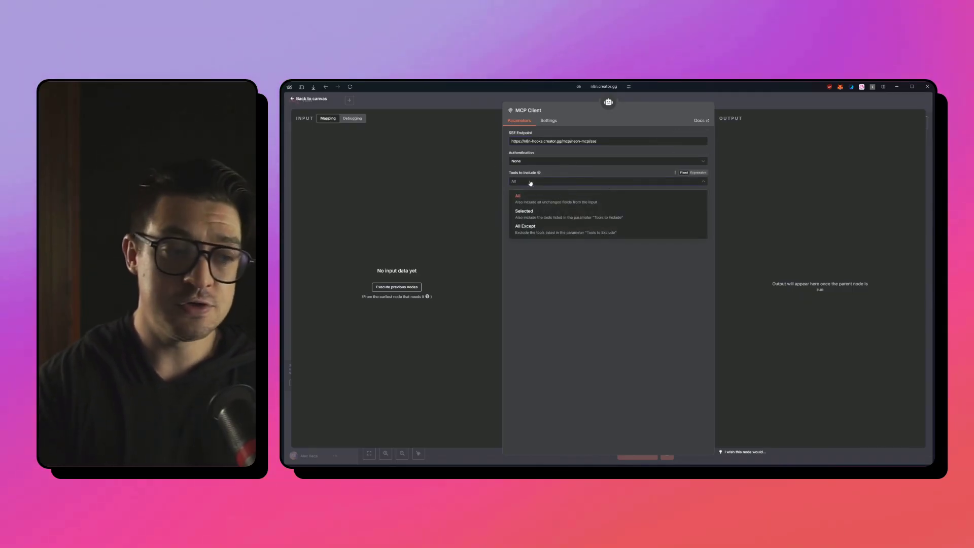
pyautogui.click(539, 220)
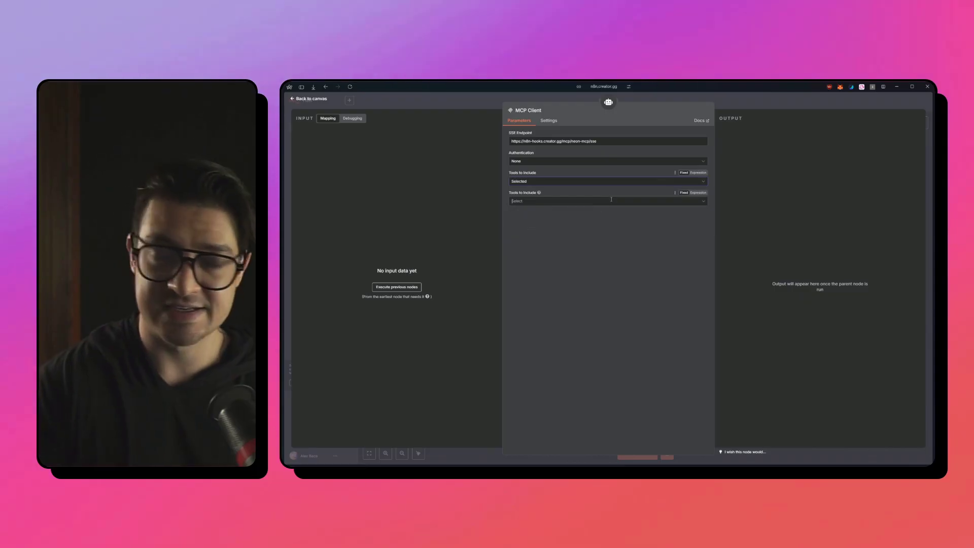
pyautogui.click(596, 201)
pyautogui.scroll(-5, 593, 223)
pyautogui.click(573, 181)
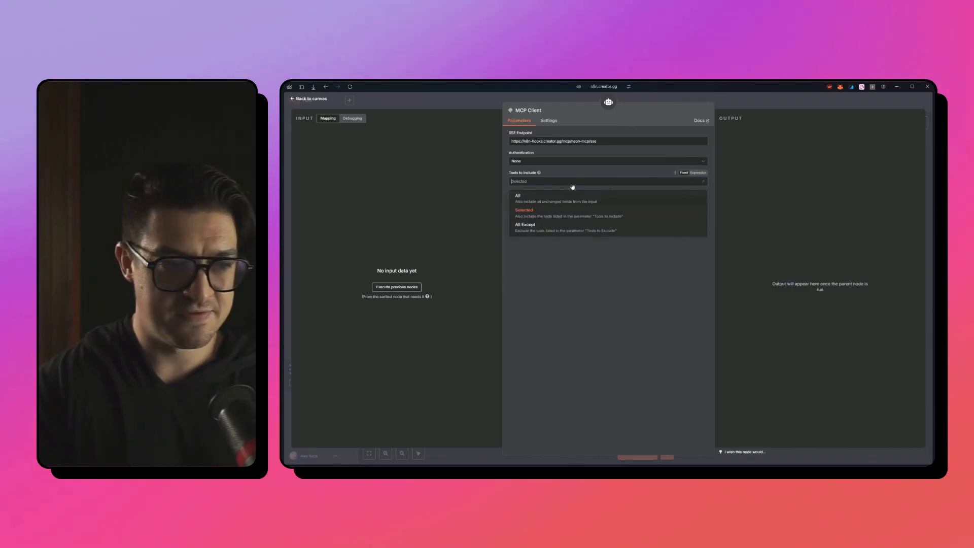
pyautogui.click(558, 194)
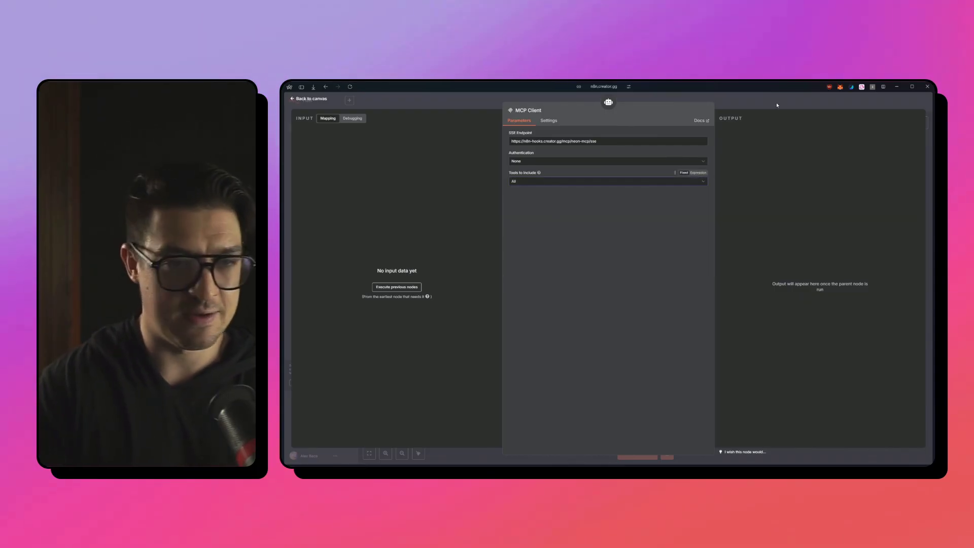
# Step: Place the OpenAI Chat Model node beside the MCP Client and open the workflow chat with a fresh session
pyautogui.click(776, 105)
pyautogui.moveTo(699, 301); pyautogui.dragTo(711, 294)
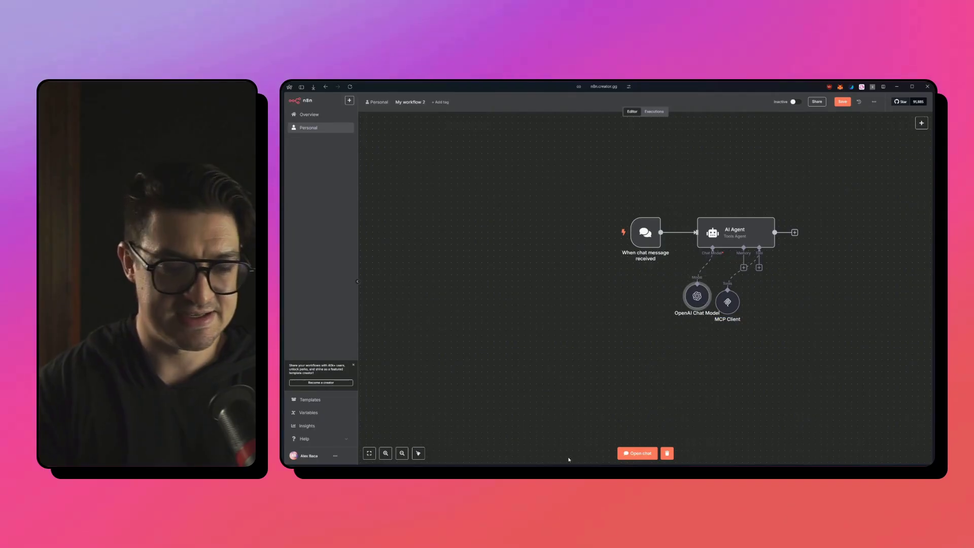
pyautogui.click(639, 453)
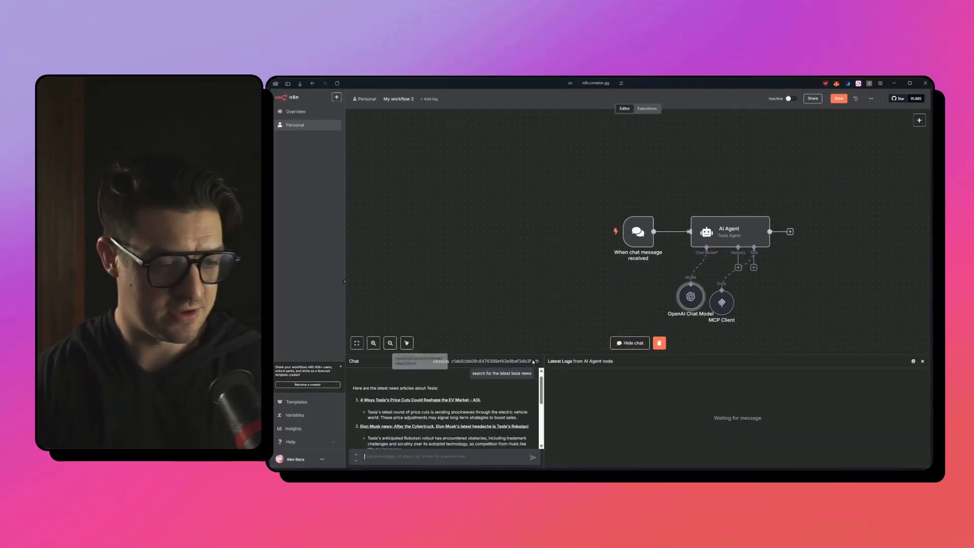
pyautogui.click(537, 361)
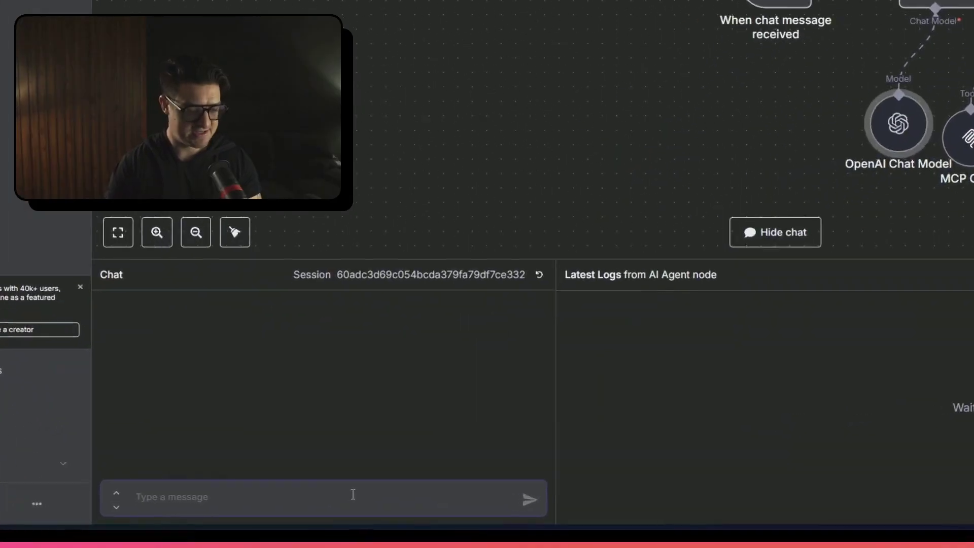
# Step: Send the agent the chat message "use the mcp to calculate 20+20" and check its answer
pyautogui.write('use the mcp to calculate 2')
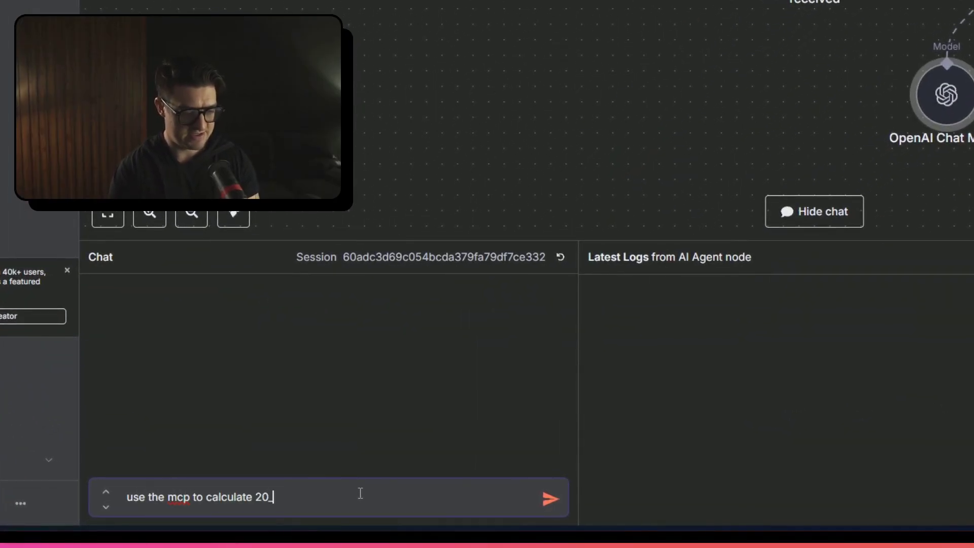
pyautogui.write('0')
pyautogui.press('Return')
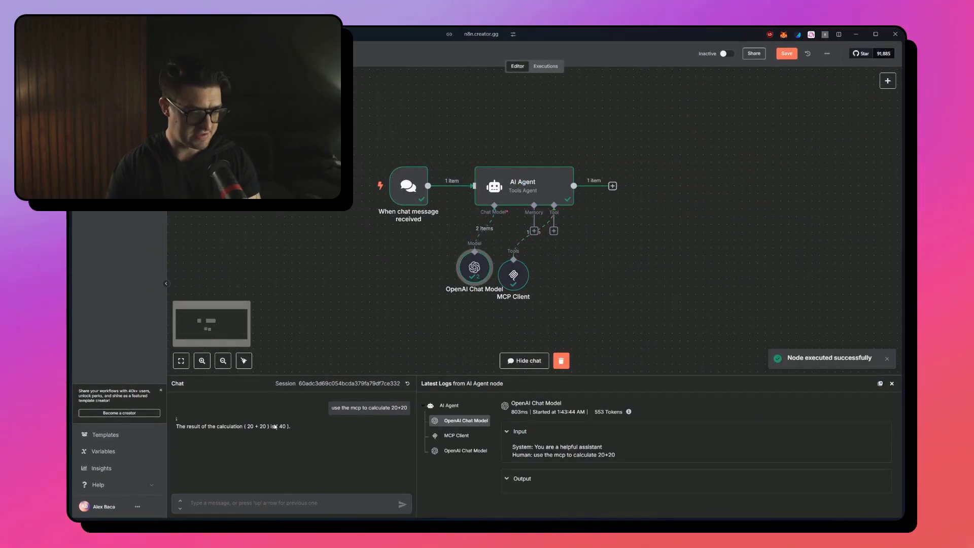
pyautogui.moveTo(278, 426); pyautogui.dragTo(292, 428)
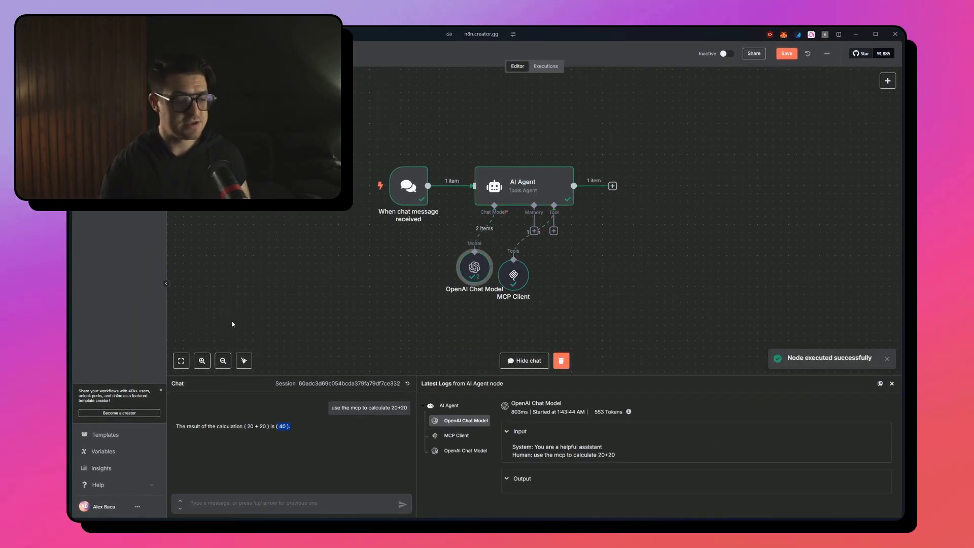
# Step: Ask the agent "tell me what tasks I have on my todo list", look over the reply, and reset the chat session
pyautogui.click(280, 505)
pyautogui.write('tell me what tasks I have on')
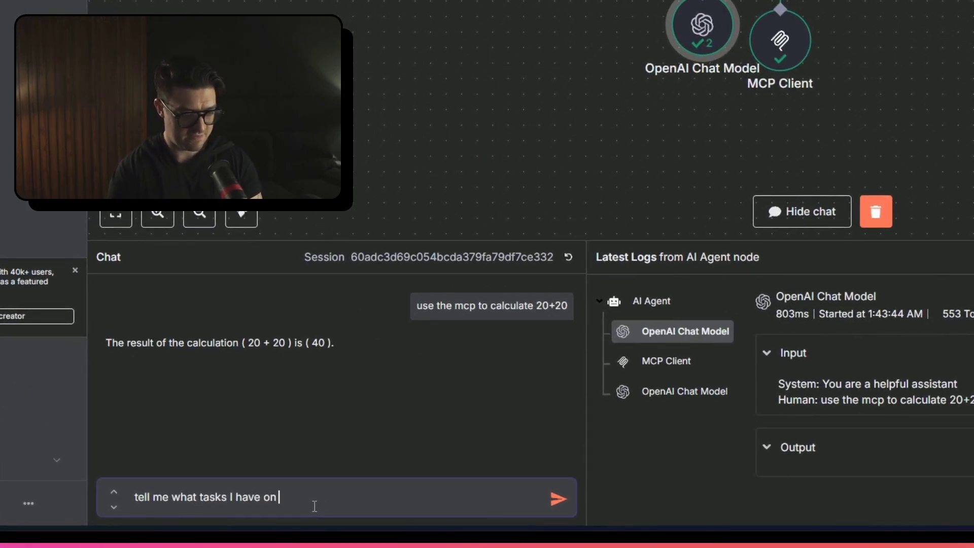
pyautogui.write(' my todo list')
pyautogui.press('Return')
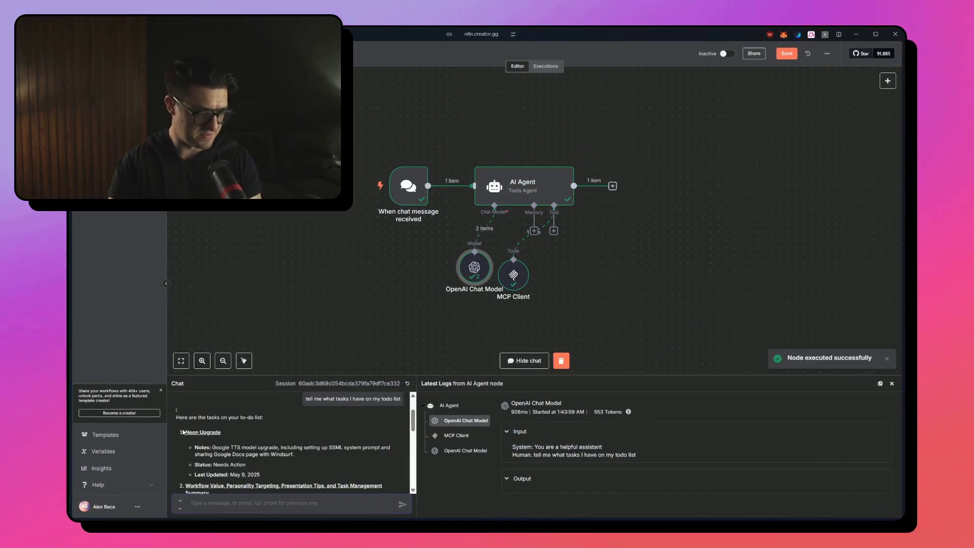
pyautogui.moveTo(206, 474); pyautogui.dragTo(246, 486)
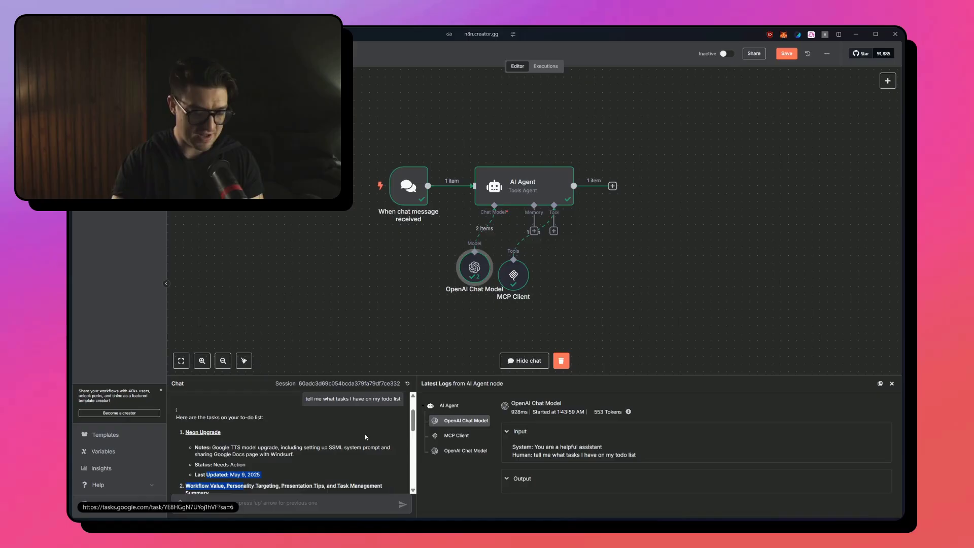
pyautogui.click(408, 384)
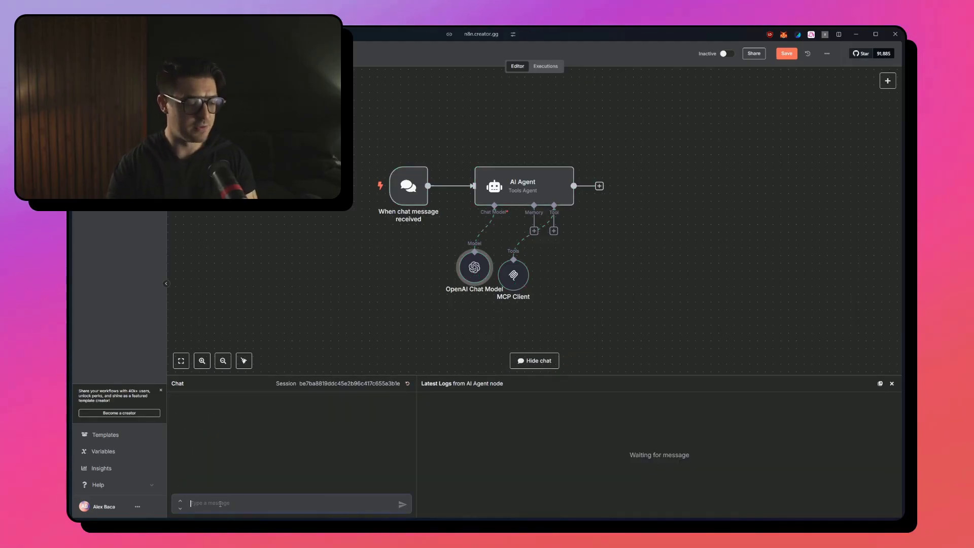
# Step: Ask the agent "give me the latest microsoft news" in the workflow chat and read through its reply
pyautogui.write('give me the latest microsoft')
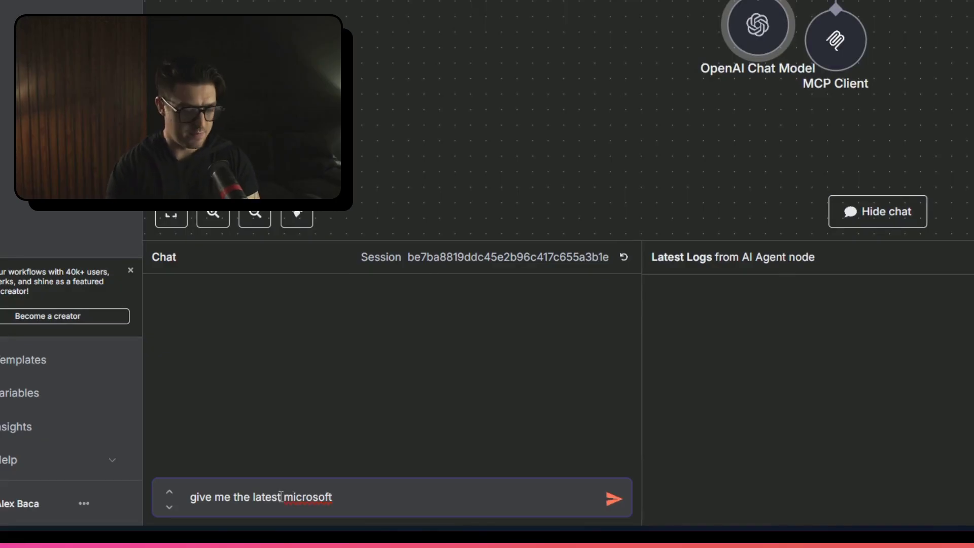
pyautogui.write(' news')
pyautogui.press('Return')
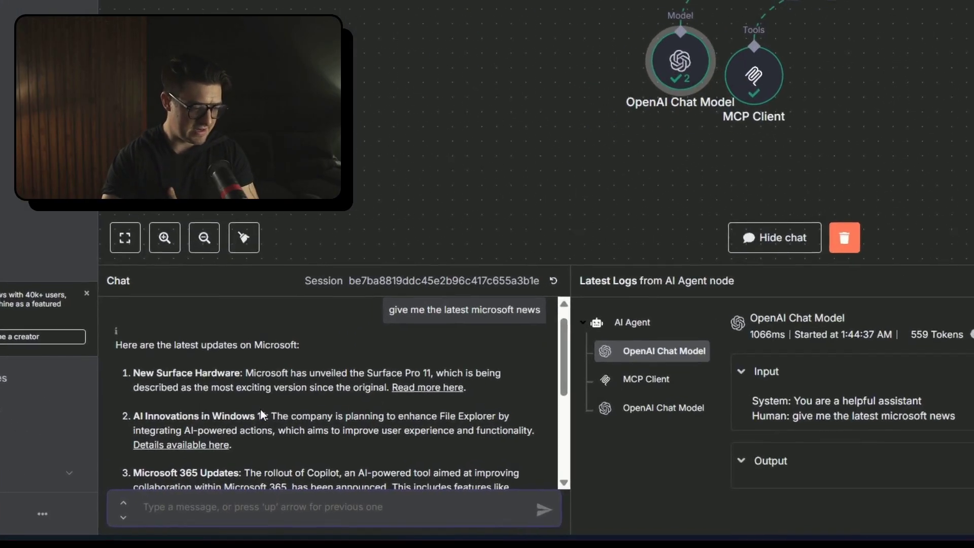
pyautogui.scroll(-5, 272, 459)
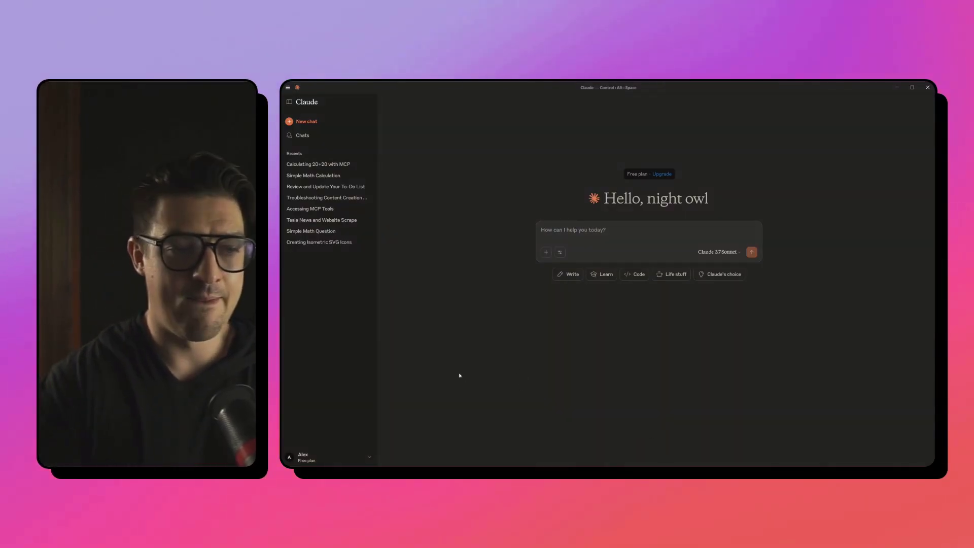
# Step: Switch to Claude and check which tools the n8n MCP connection offers in a new chat
pyautogui.click(561, 253)
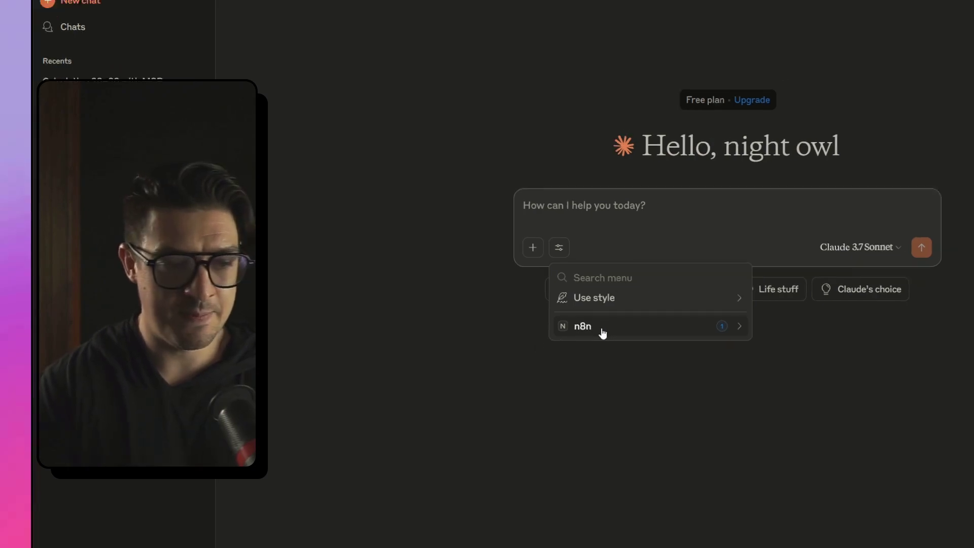
pyautogui.click(605, 334)
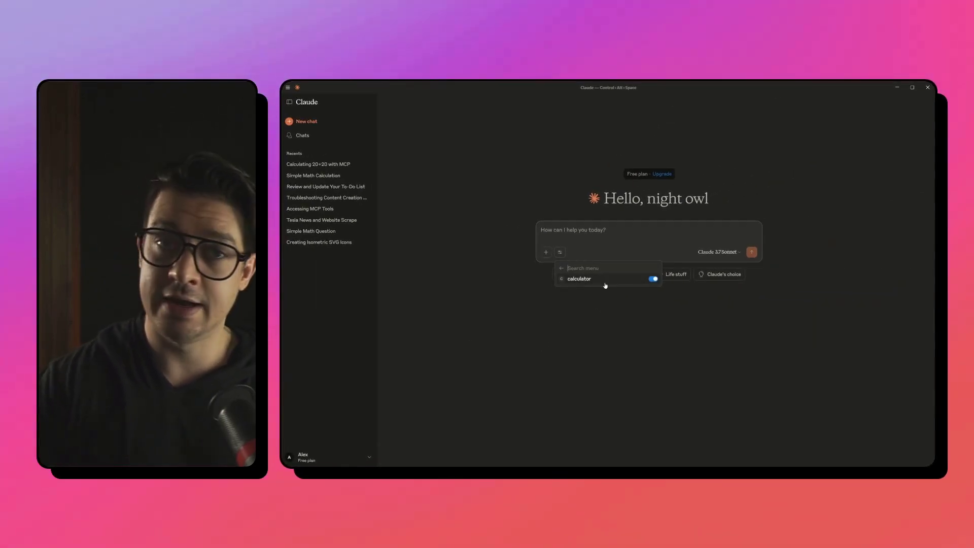
pyautogui.click(587, 226)
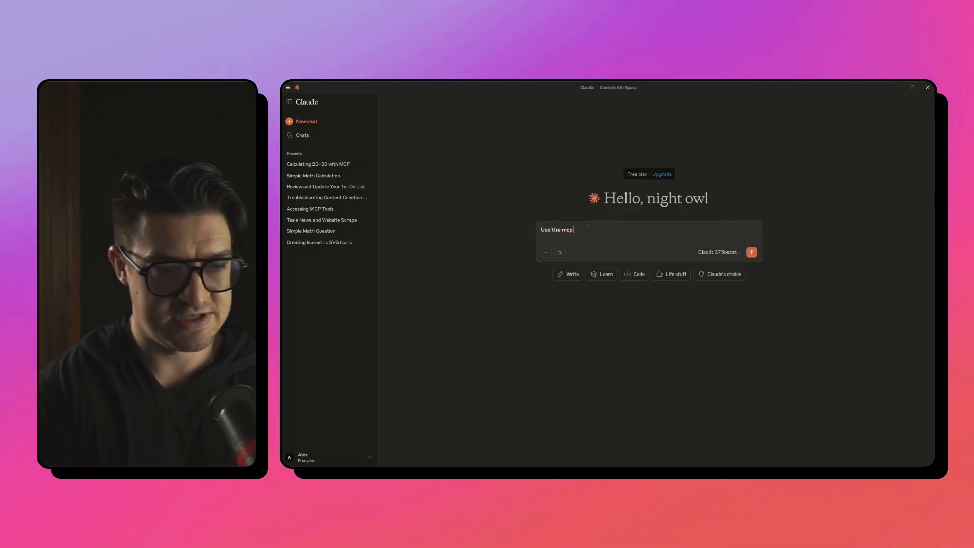
# Step: Send Claude the message "Use the mcp calculator to do 12347896+8751234" and highlight the sum in its reply
pyautogui.write('Use the mcp calculator to ')
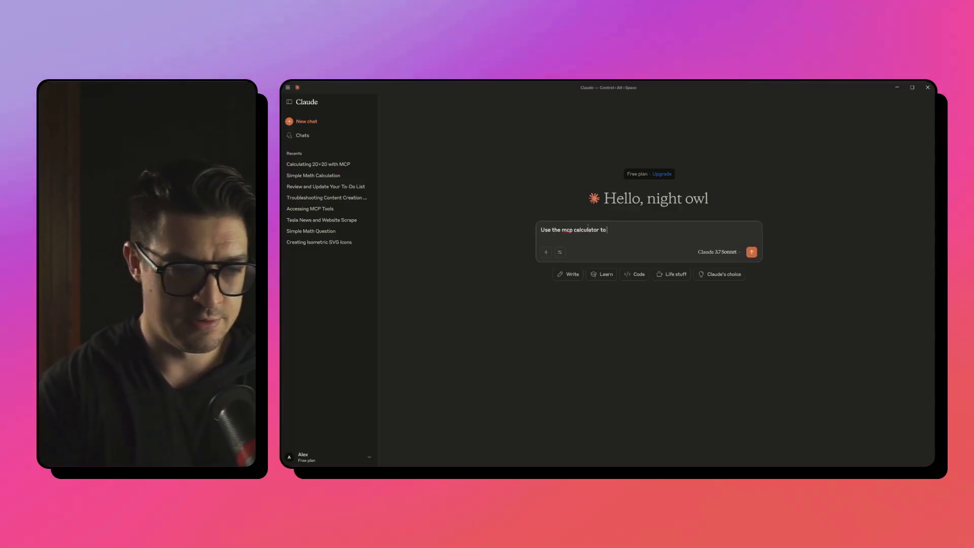
pyautogui.write('do 12347896+8751234\\')
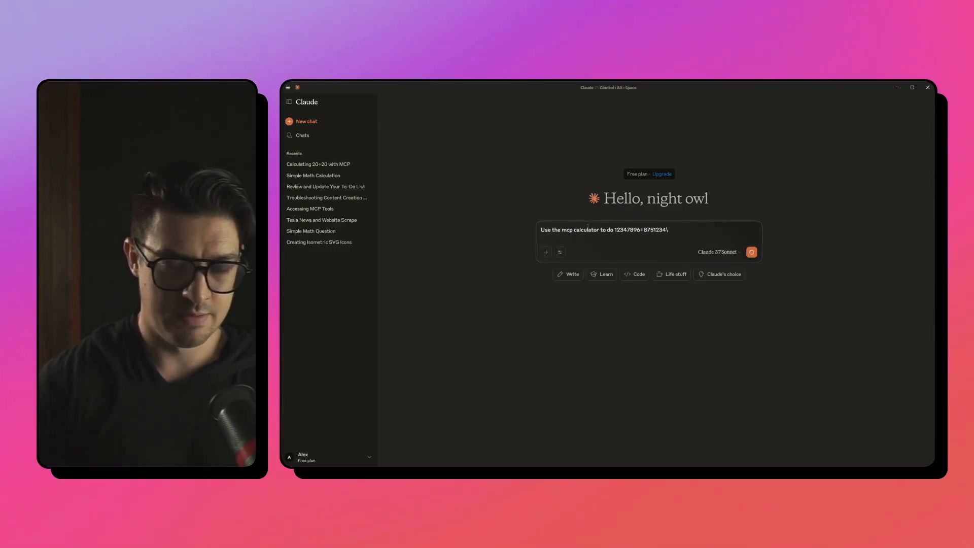
pyautogui.press('Return')
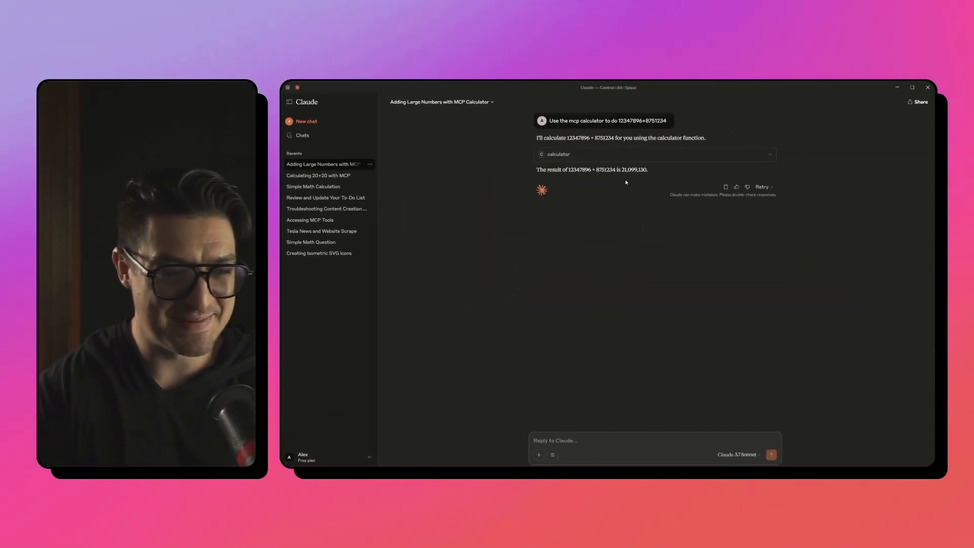
pyautogui.moveTo(621, 170); pyautogui.dragTo(649, 170)
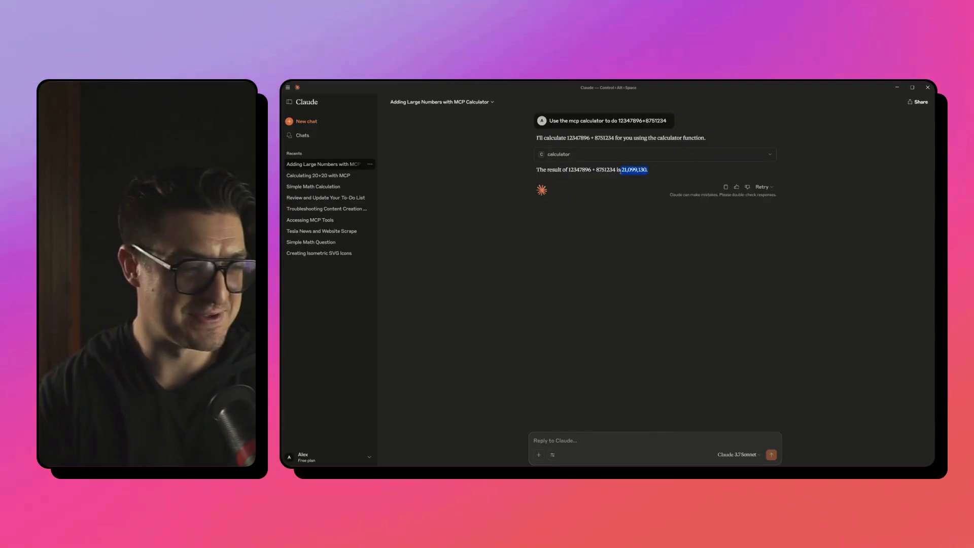